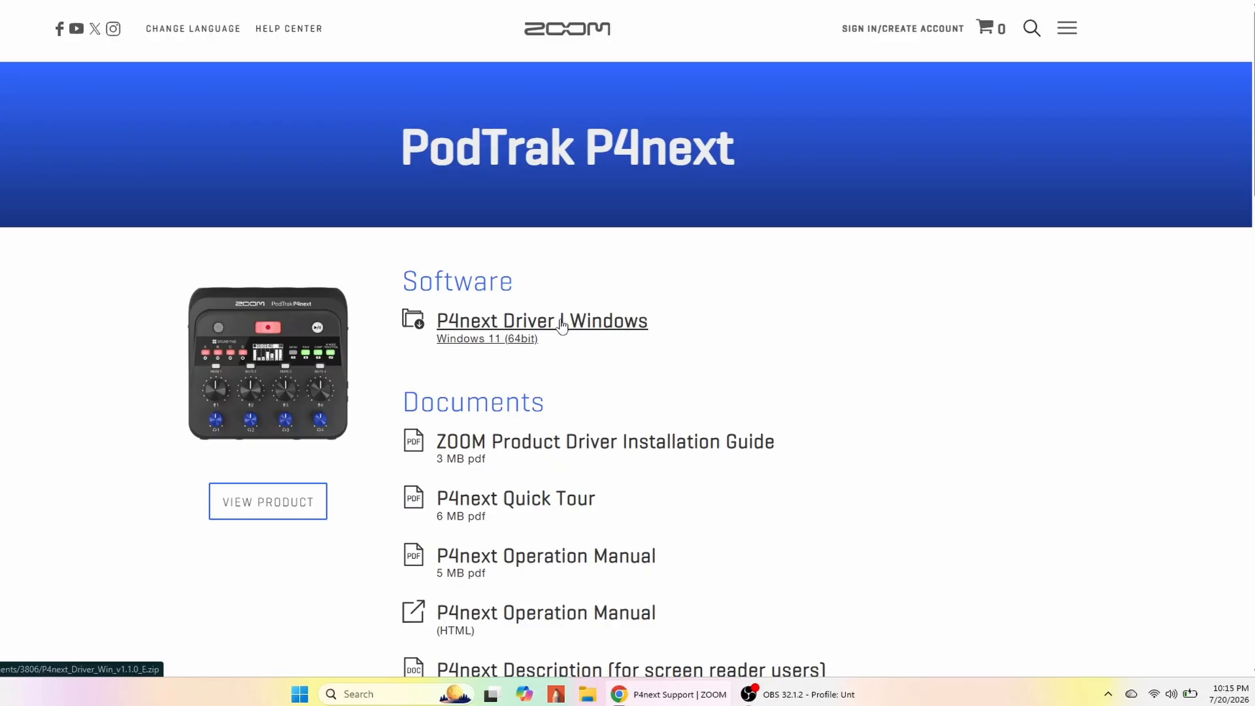
# Open the system tray's quick settings and review the available sound output devices.
pyautogui.click(1108, 694)
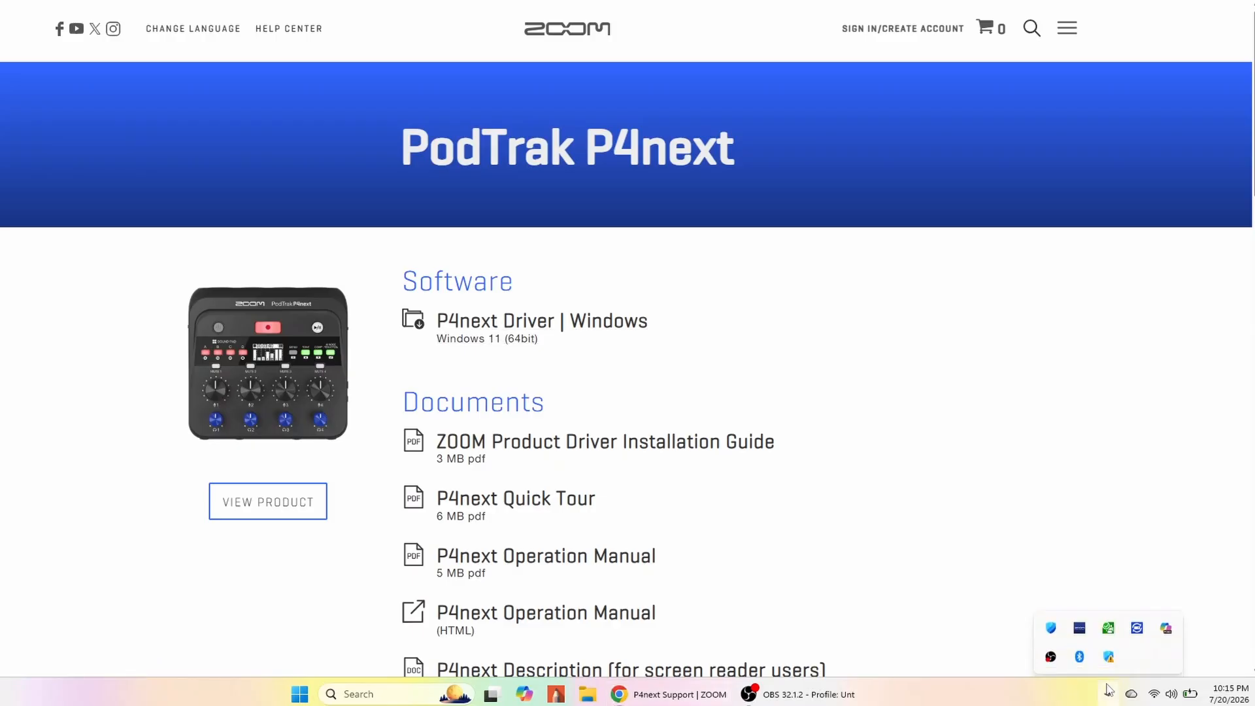
pyautogui.click(1172, 696)
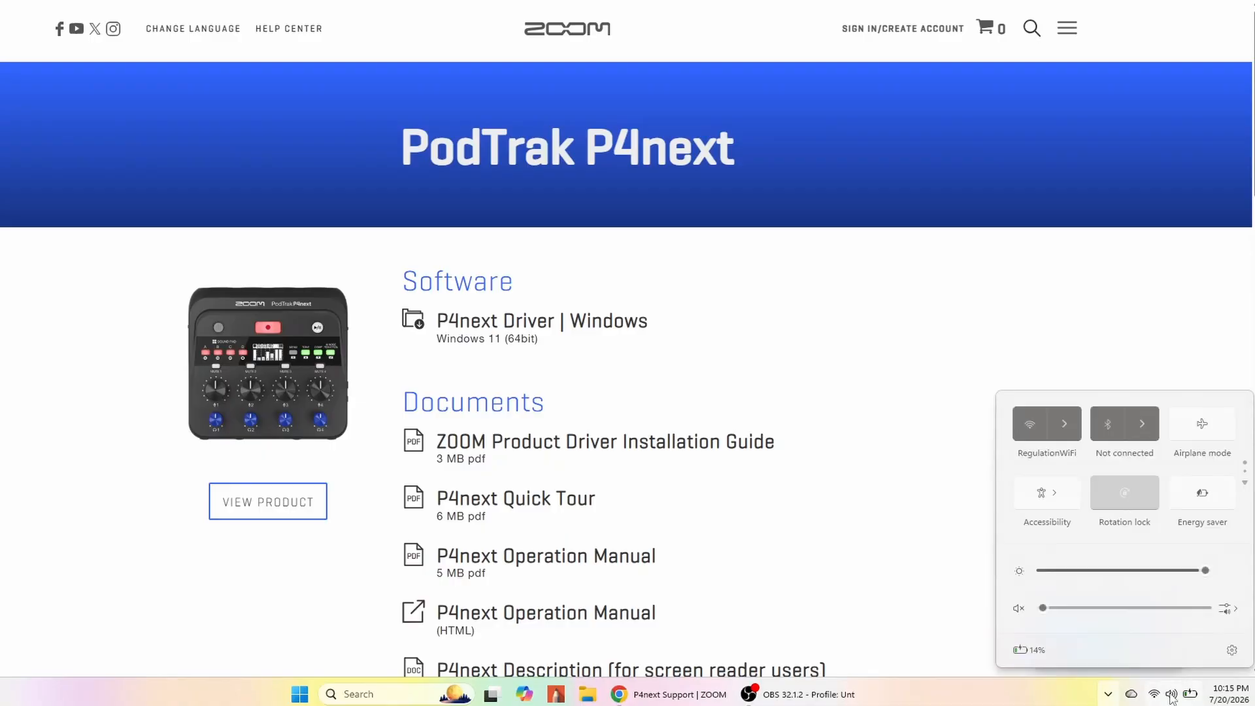
pyautogui.click(1226, 607)
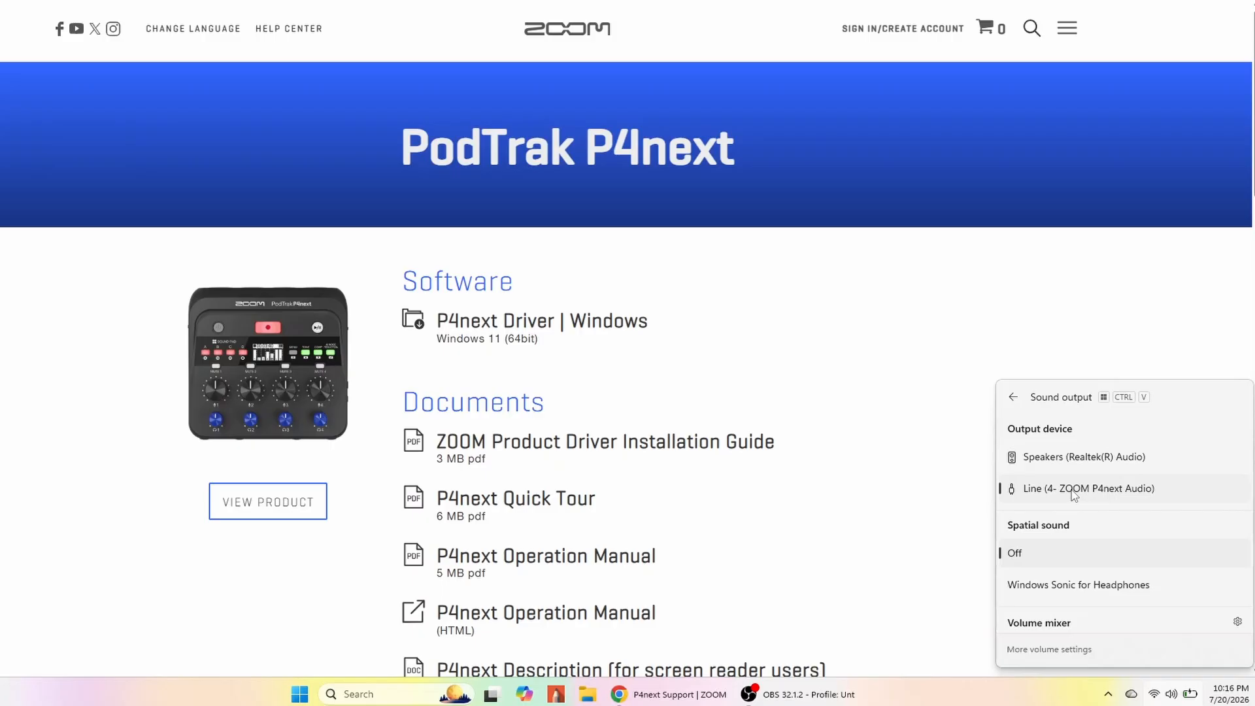
pyautogui.click(573, 327)
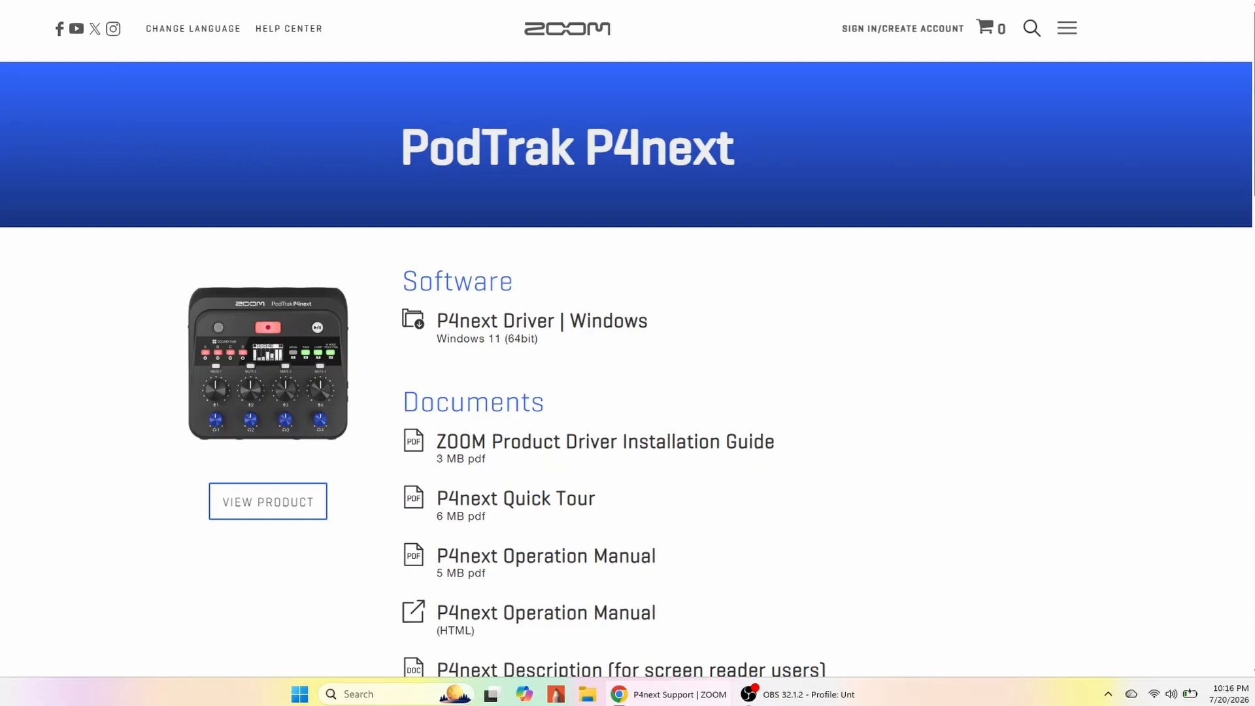
# Switch to OBS and add a new ASIO Input Capture source named ASIO Input Capture 1.
pyautogui.hotkey('ctrl', 'Tab')
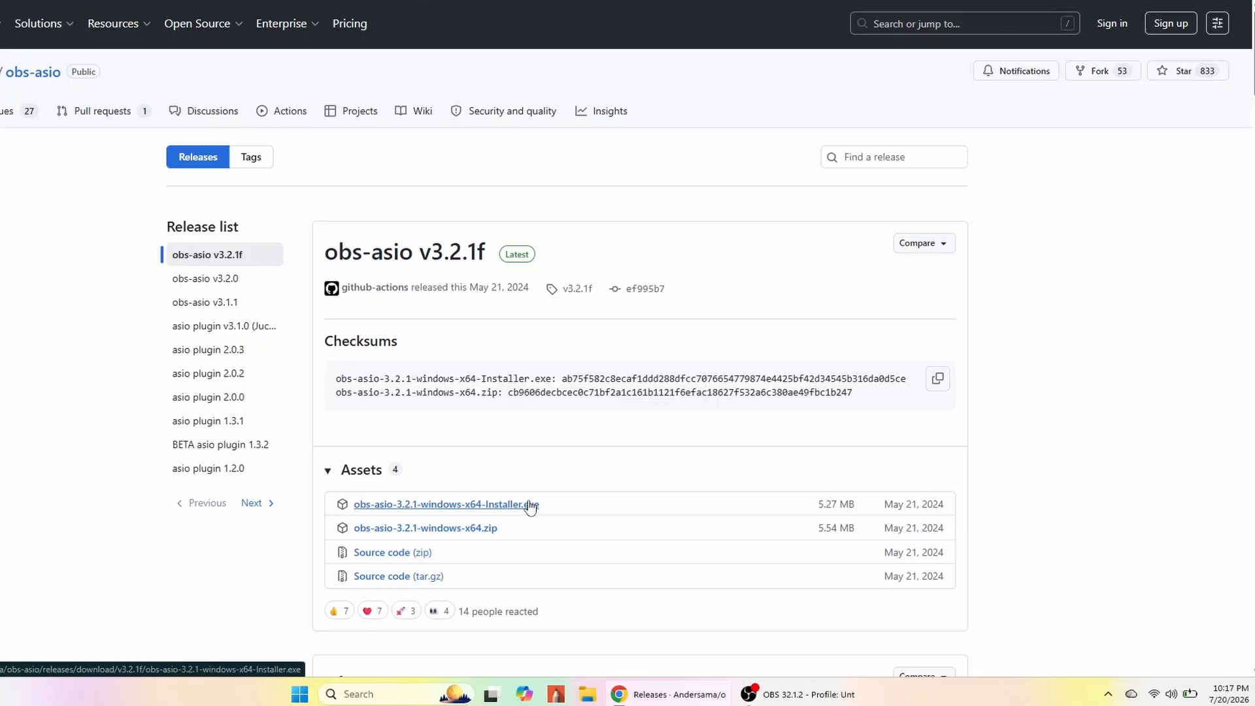
pyautogui.click(801, 694)
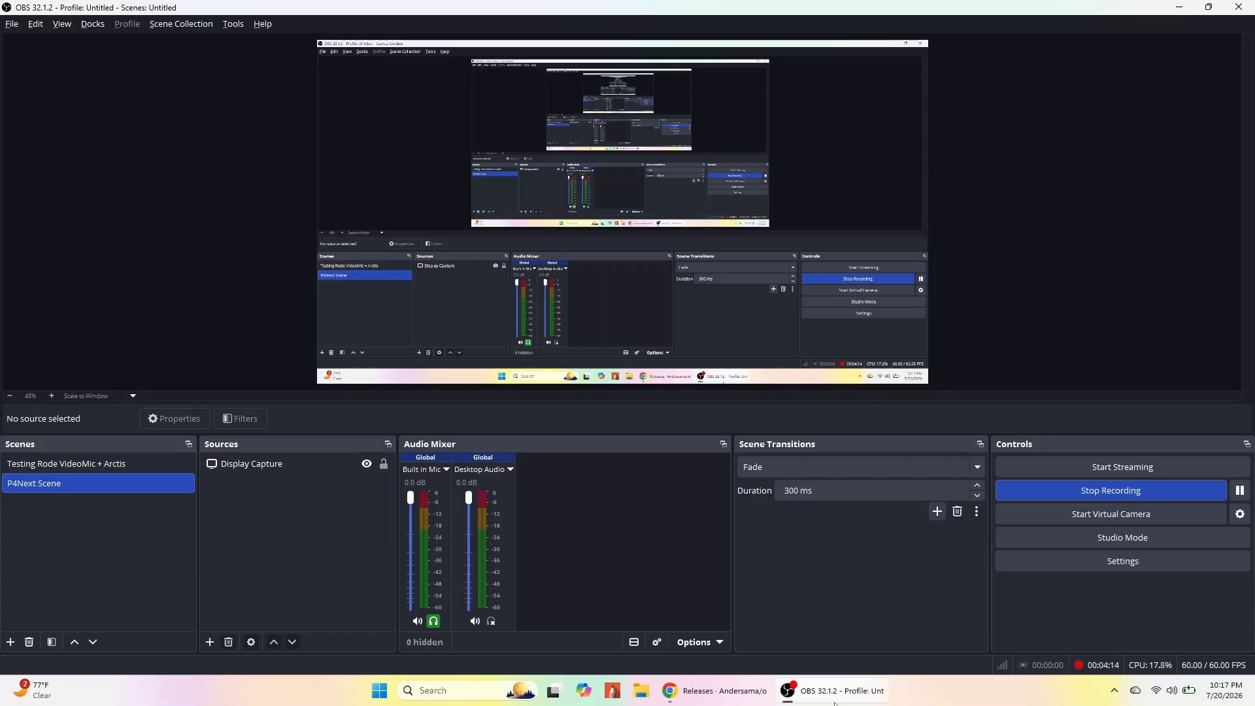
pyautogui.click(210, 643)
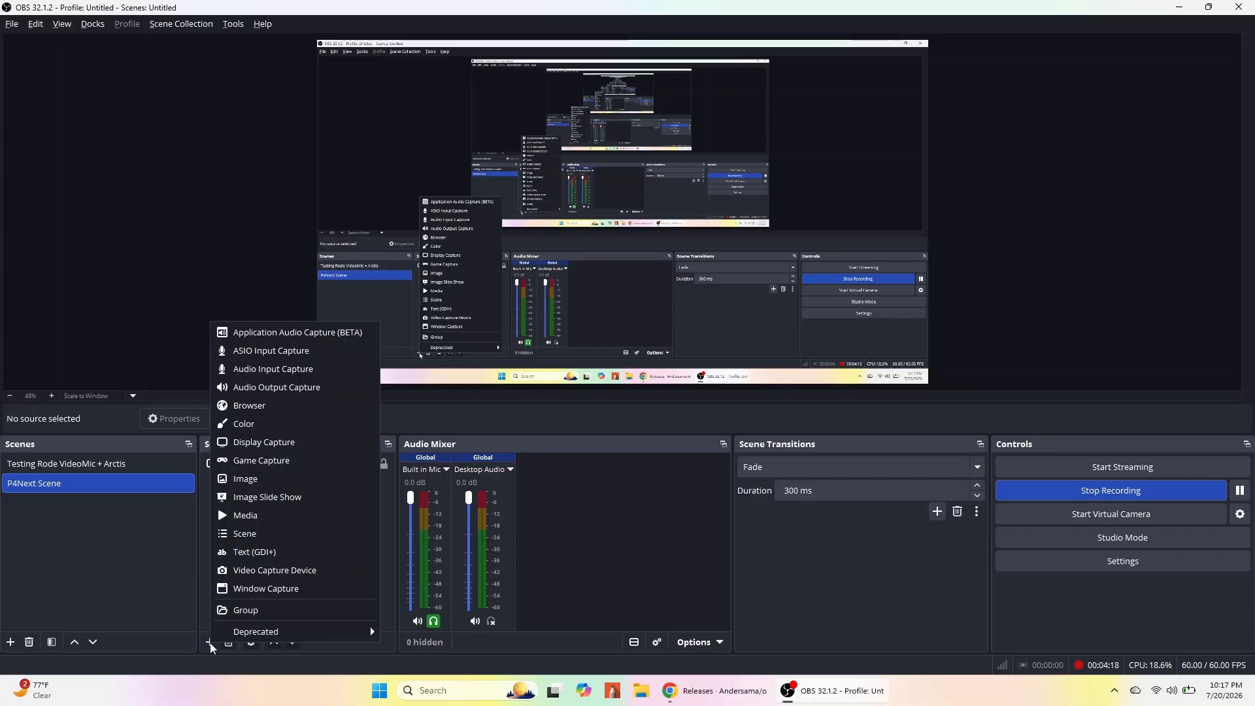
pyautogui.click(306, 361)
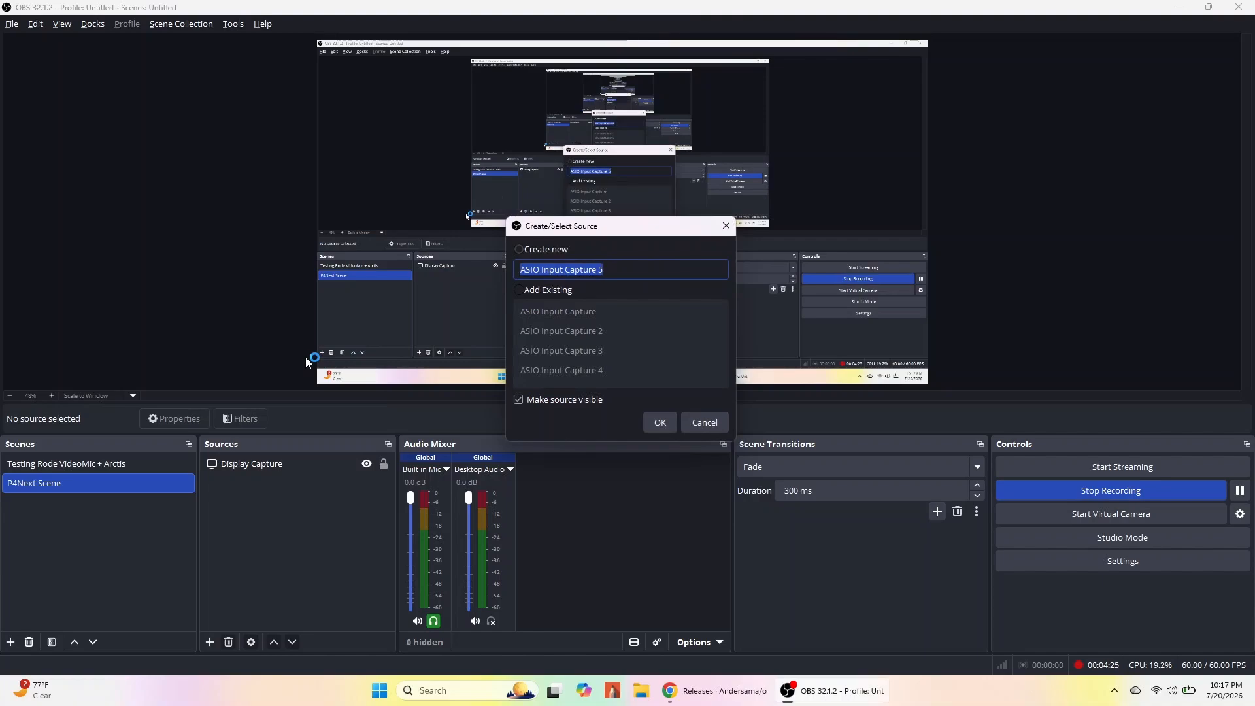
pyautogui.click(638, 271)
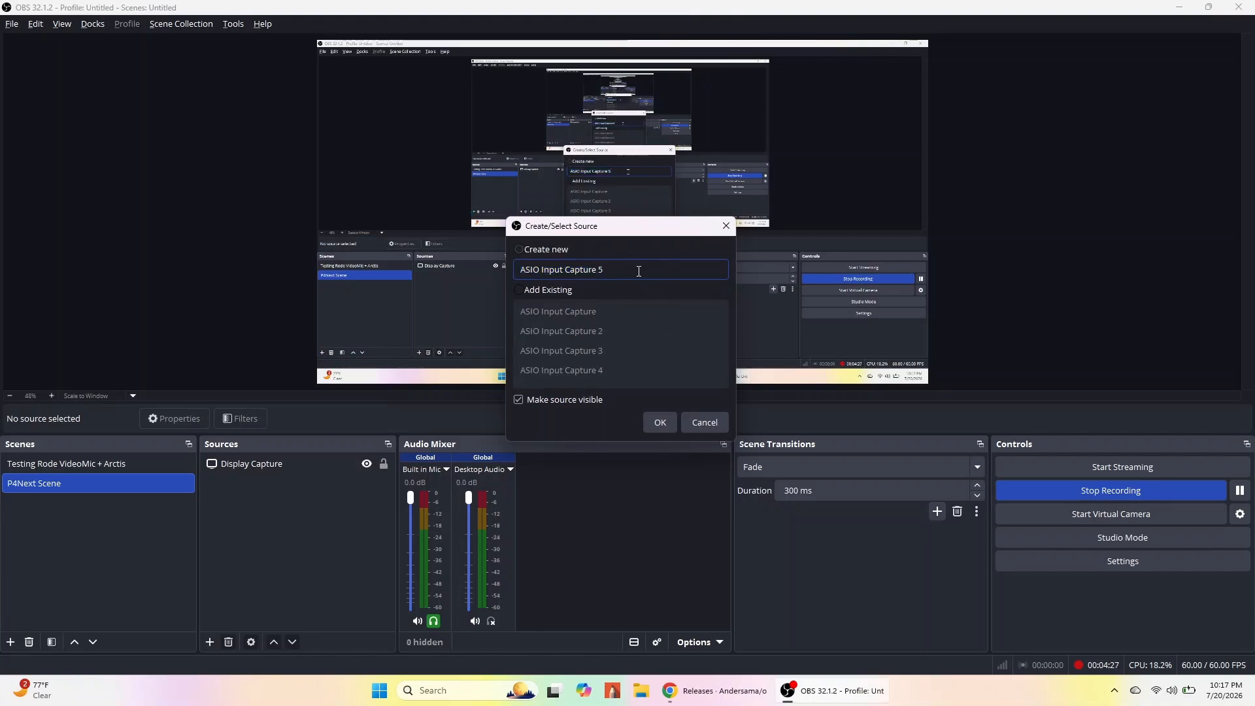
pyautogui.press('BackSpace')
pyautogui.write('1')
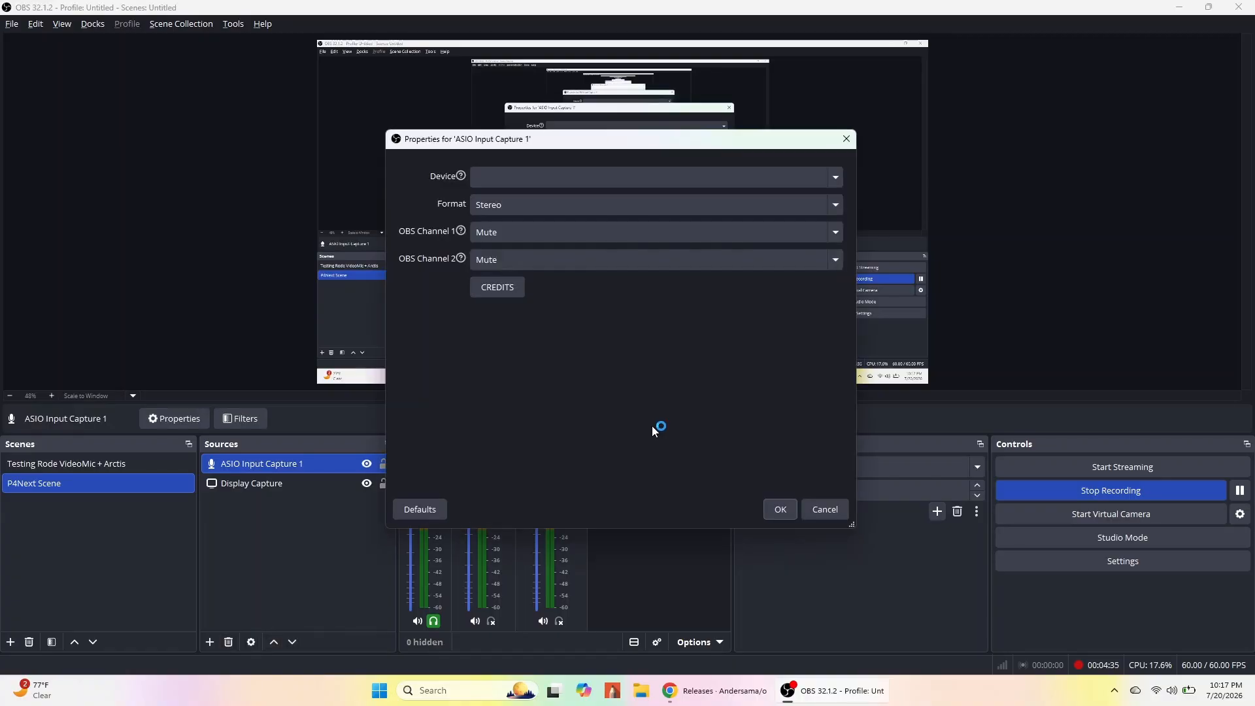
# Select ZOOM P4next ASIO Driver as the source's device and set its format to Mono.
pyautogui.click(630, 182)
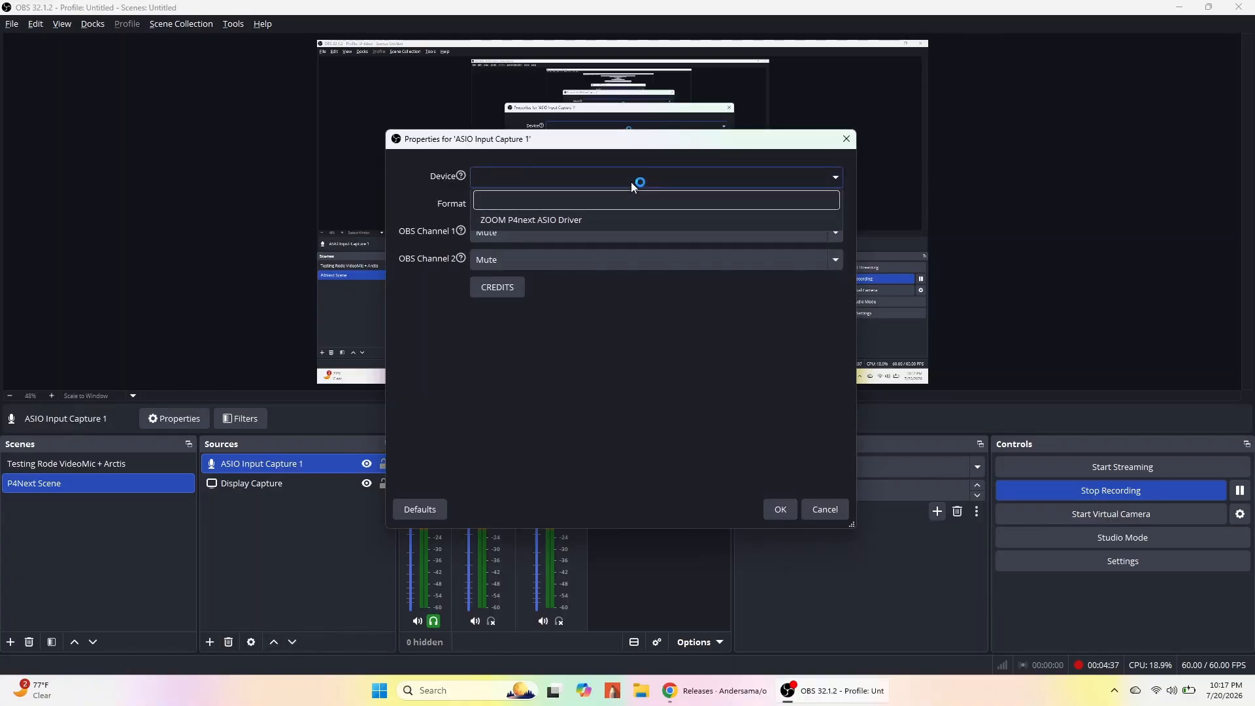
pyautogui.click(617, 221)
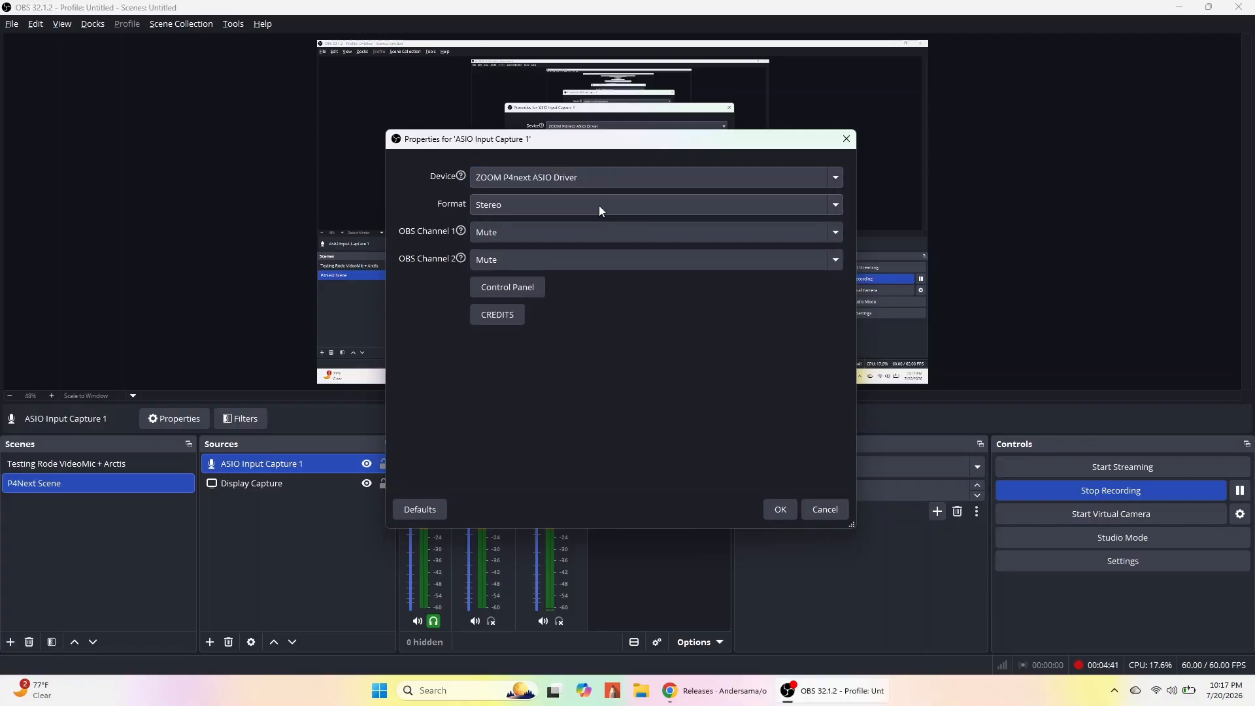
pyautogui.click(599, 205)
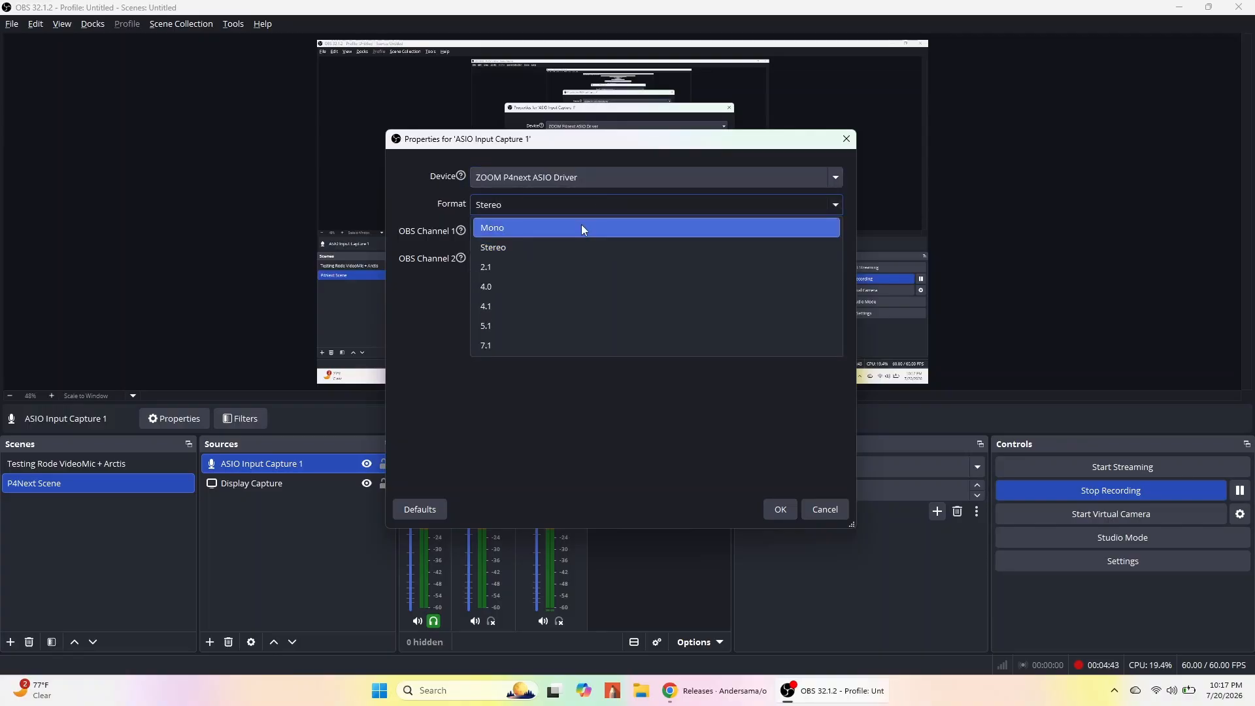
pyautogui.click(582, 227)
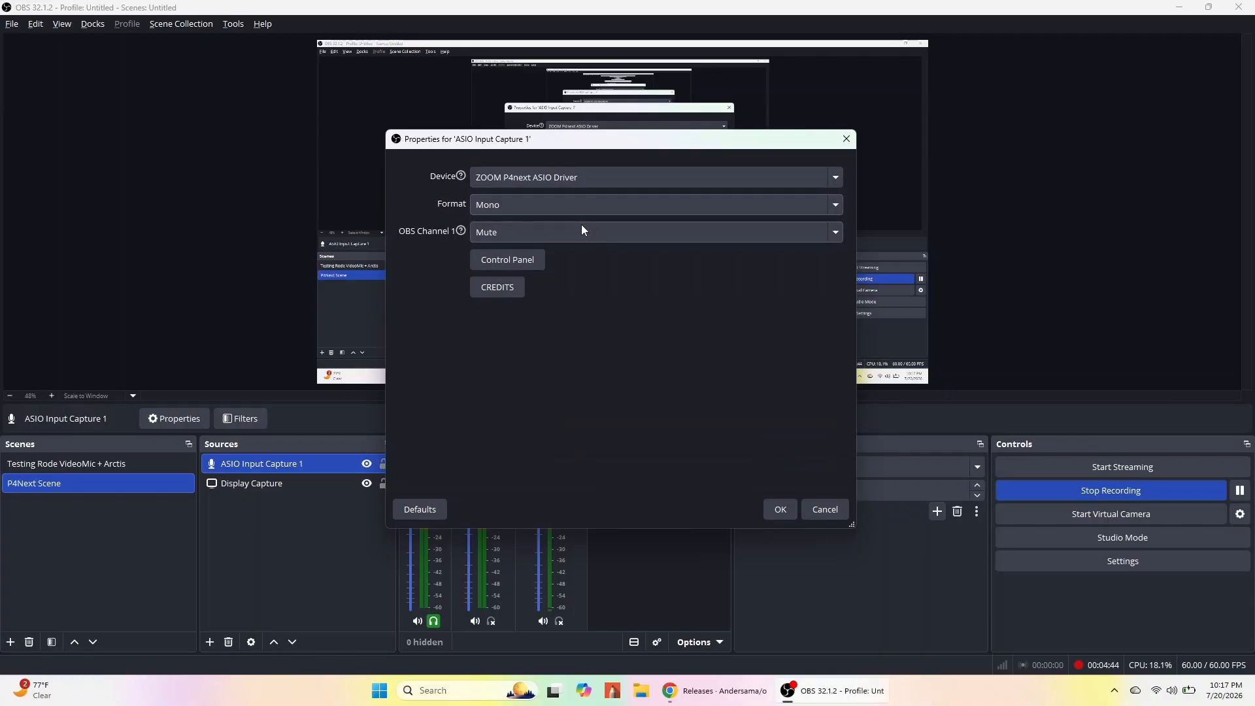
# Set OBS Channel 1 to In 1, review the ZOOM P4next Control Panel, and confirm the source properties.
pyautogui.click(530, 230)
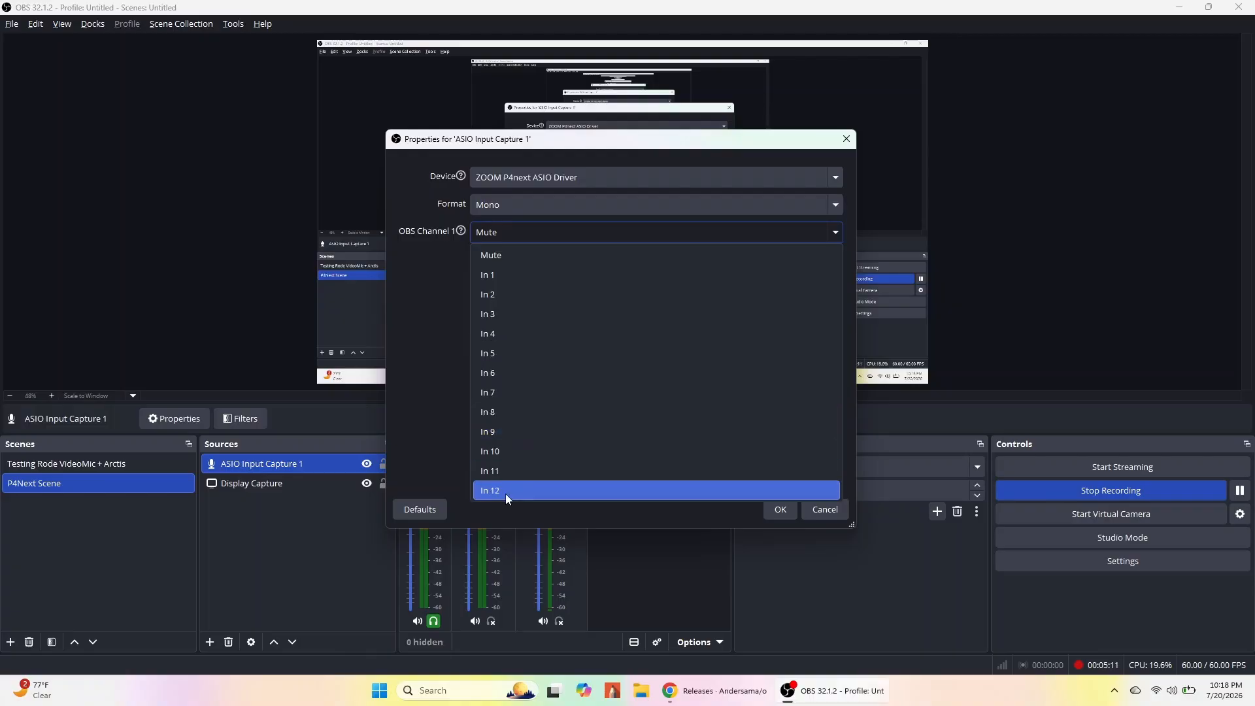
pyautogui.click(525, 277)
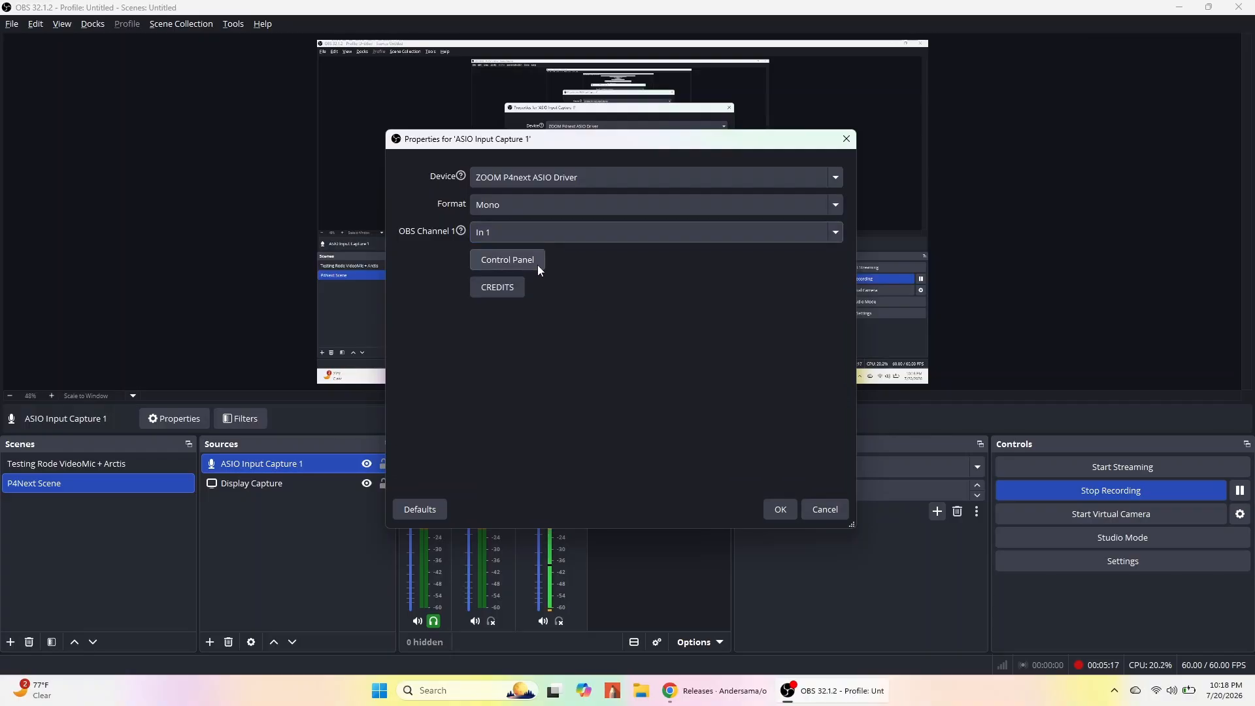
pyautogui.click(538, 266)
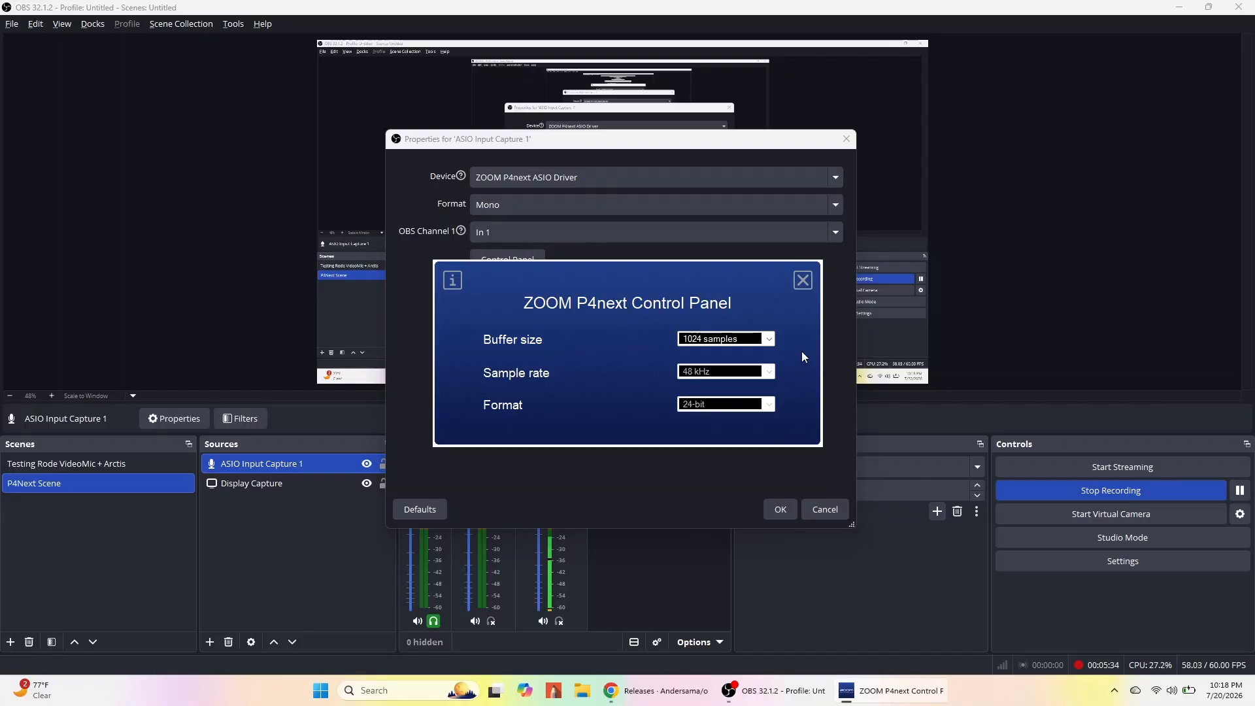
pyautogui.click(803, 280)
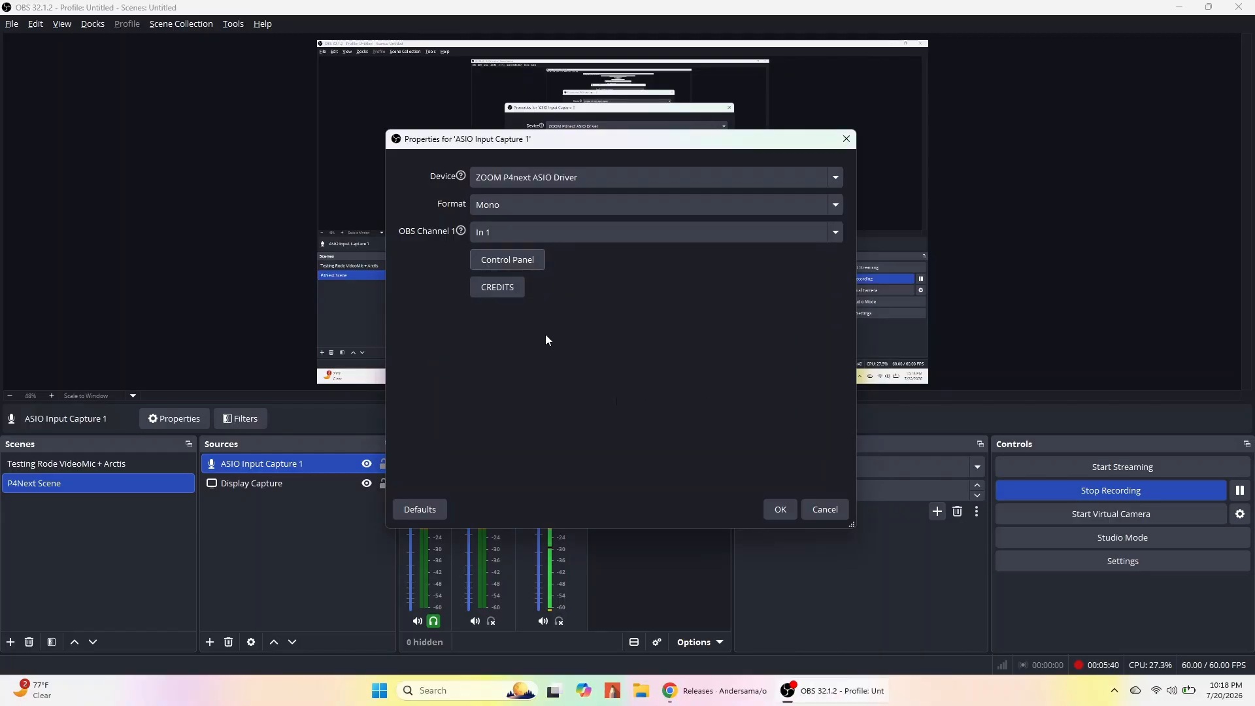
pyautogui.click(778, 509)
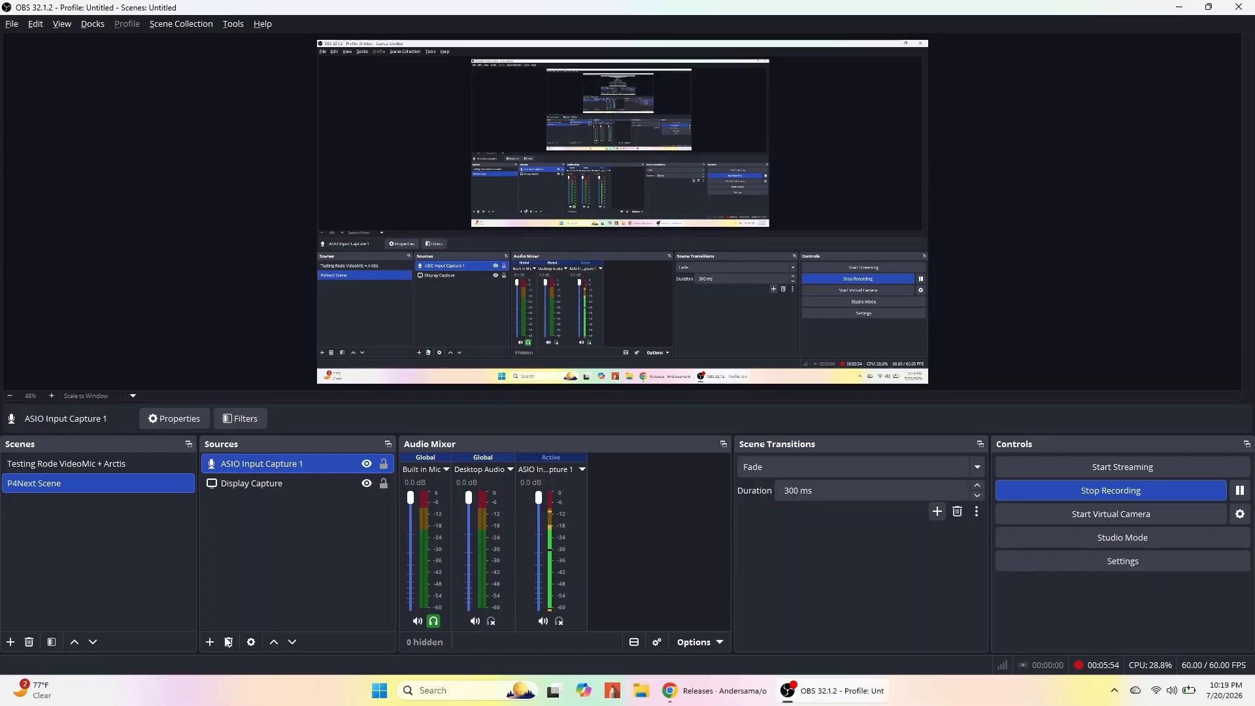
# Add another ASIO Input Capture source named ASIO Input Capture 2.
pyautogui.click(210, 642)
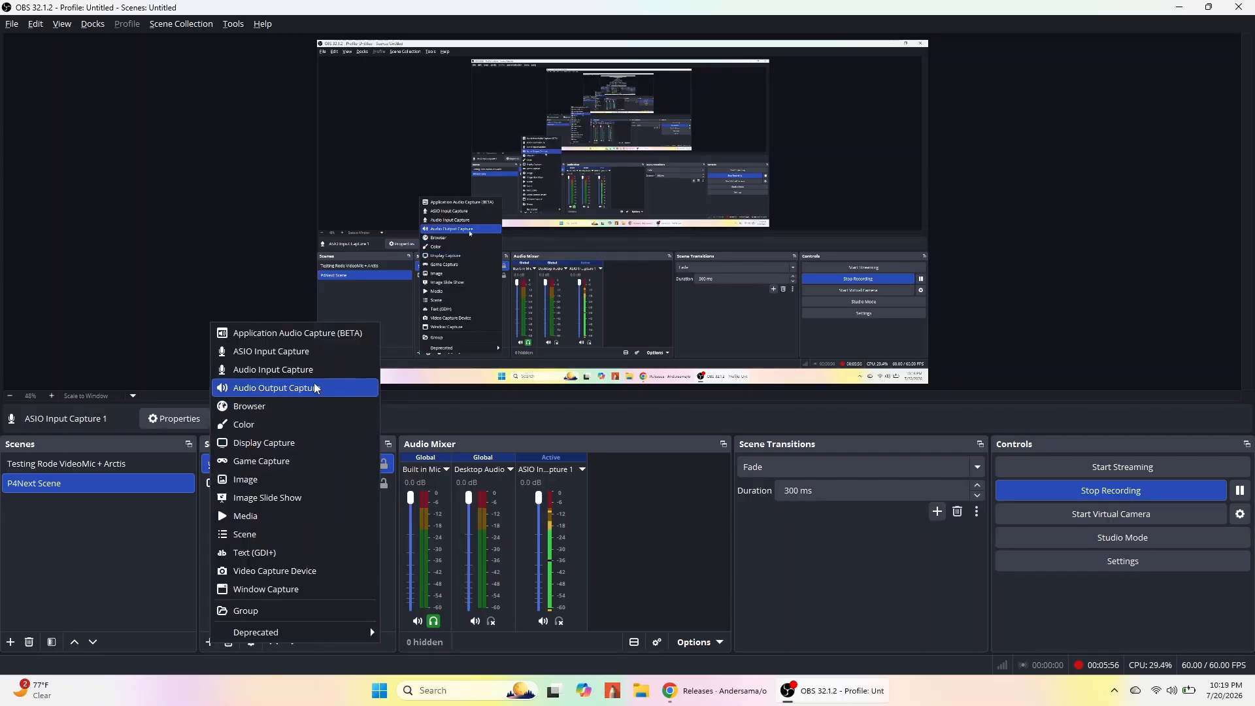
pyautogui.click(317, 352)
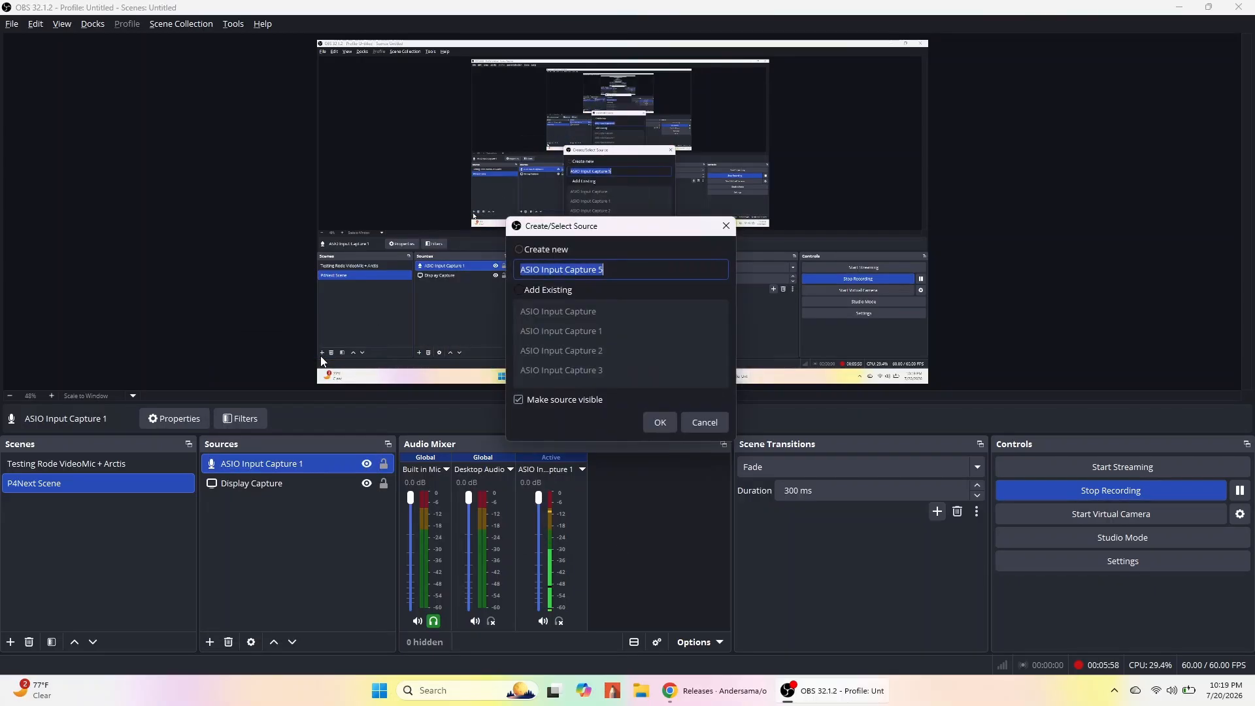
pyautogui.click(637, 275)
pyautogui.press('BackSpace')
pyautogui.write('2')
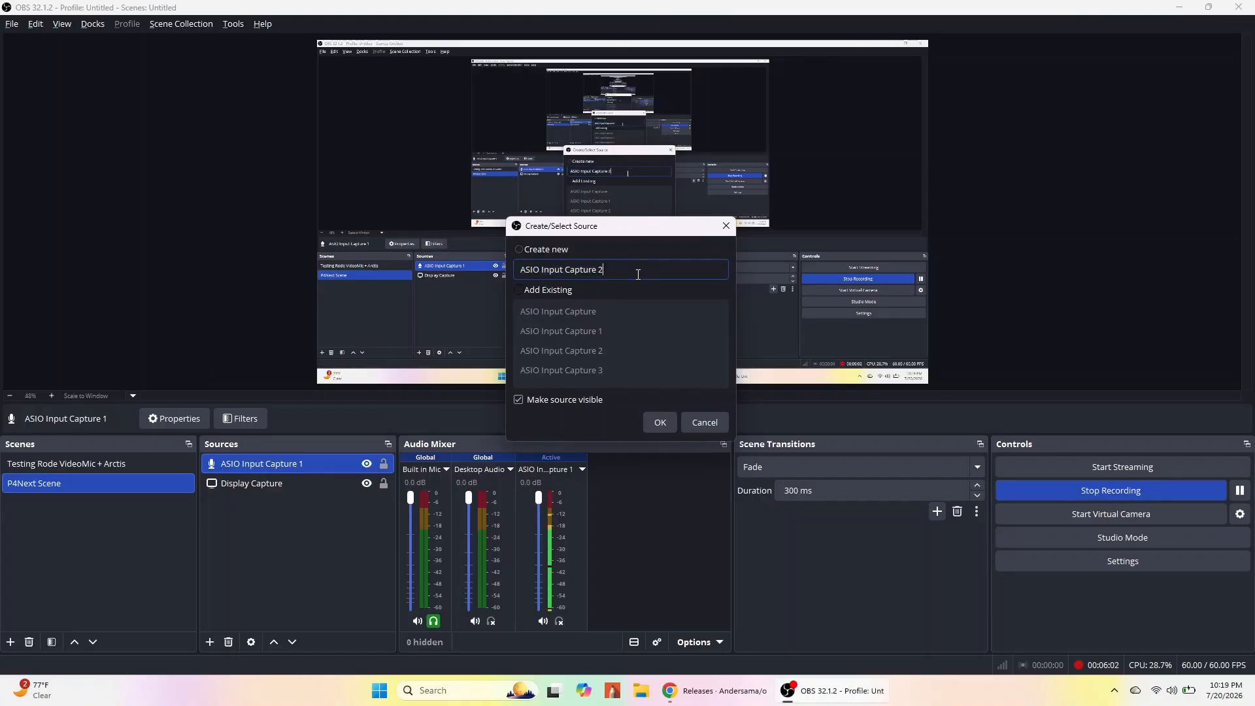
pyautogui.click(665, 422)
pyautogui.click(660, 425)
# Select ZOOM P4next ASIO Driver as the second source's device and set its format to Mono.
pyautogui.click(614, 180)
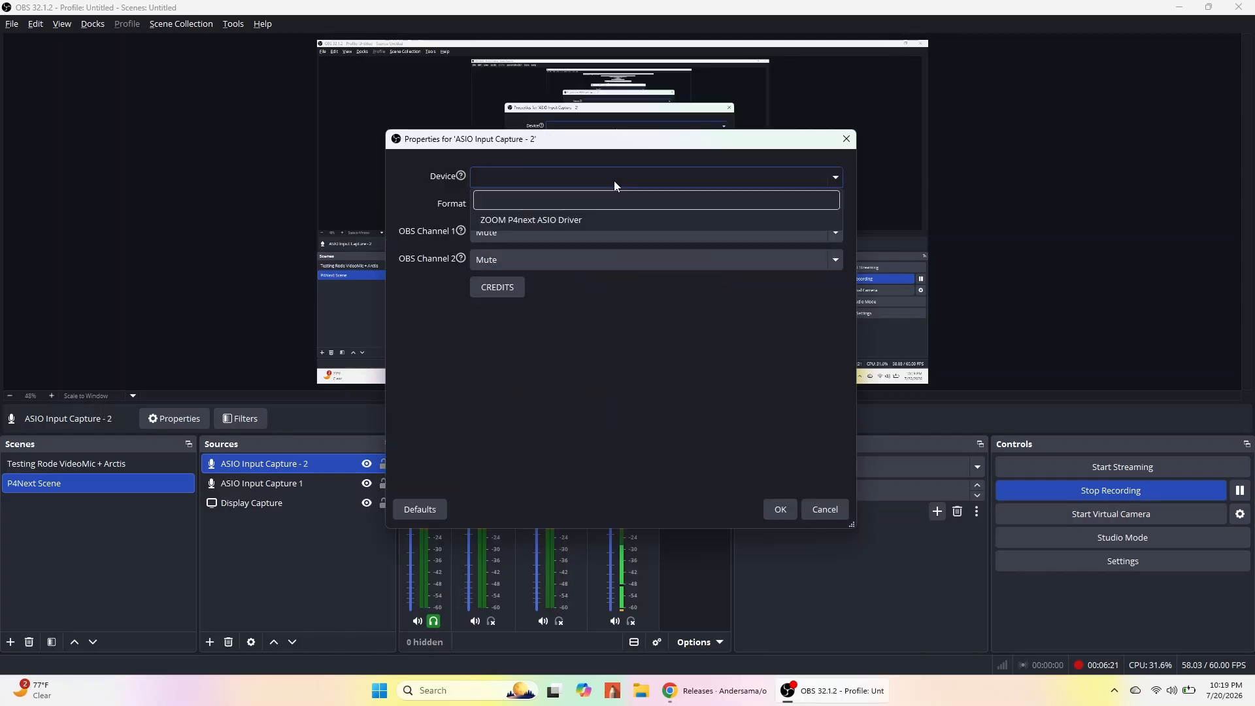
pyautogui.click(578, 221)
pyautogui.click(570, 206)
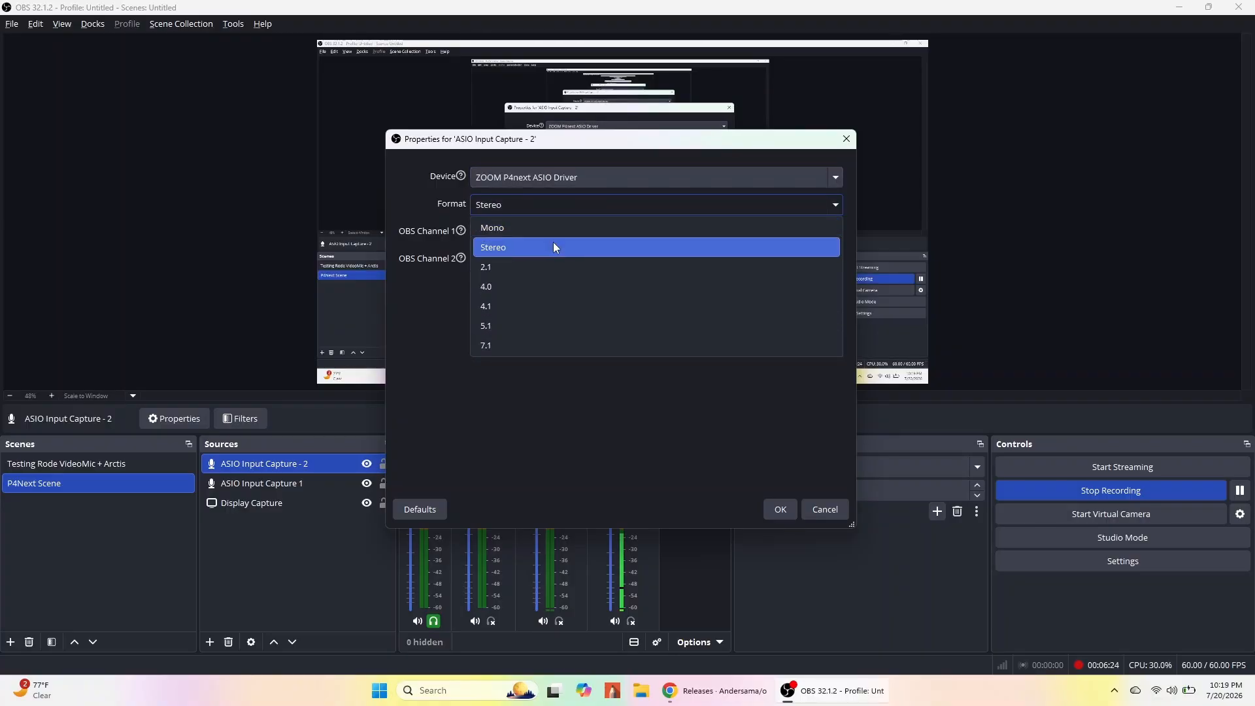
pyautogui.click(554, 231)
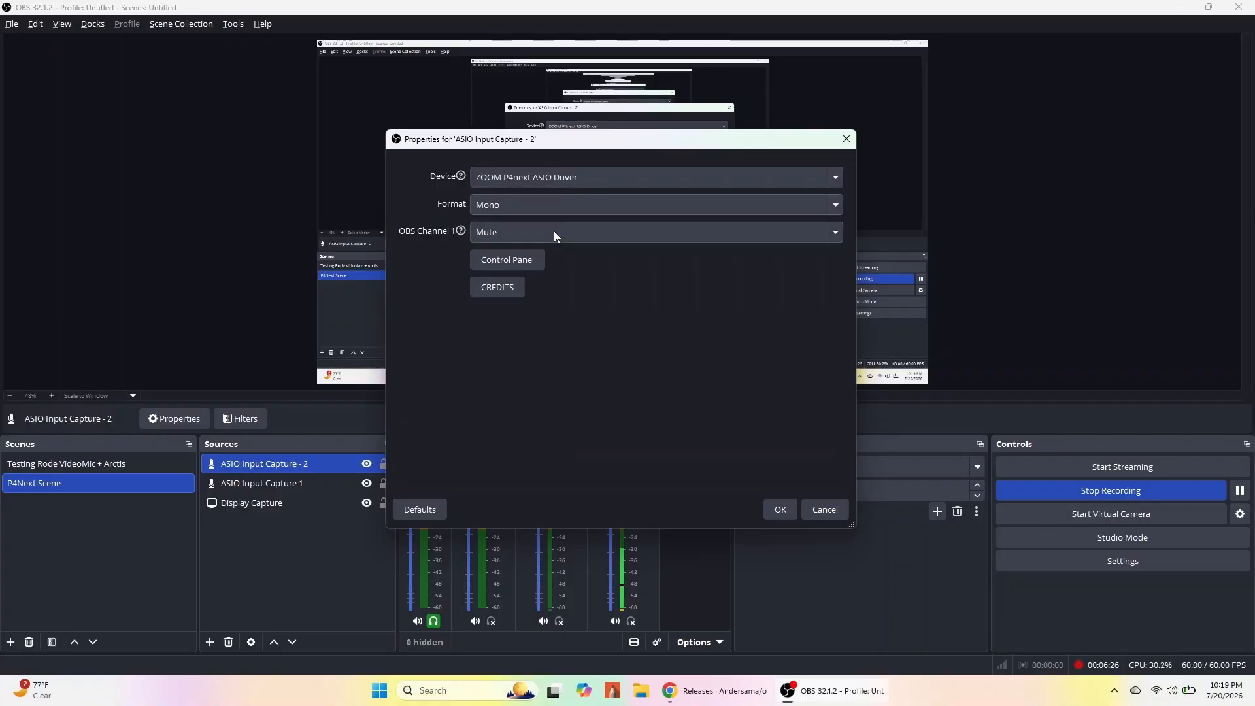
# Set the second source's OBS Channel 1 to In 2 and confirm its properties.
pyautogui.click(555, 230)
pyautogui.click(540, 298)
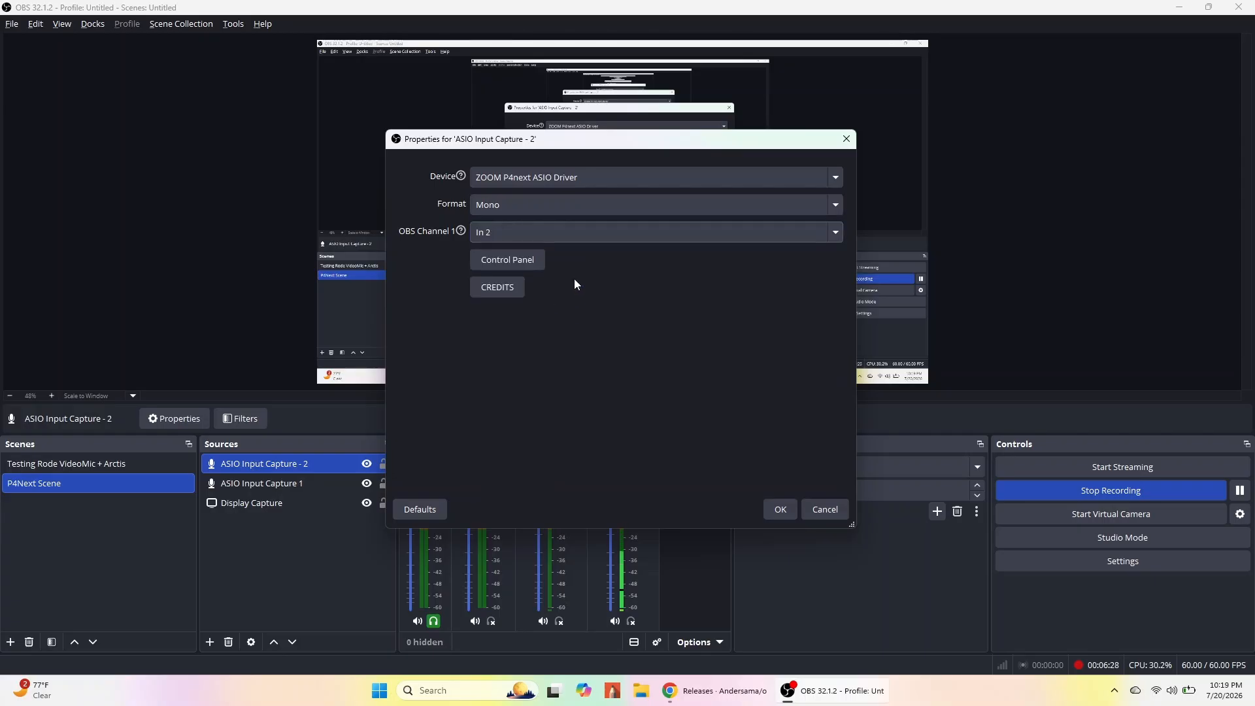
pyautogui.click(588, 234)
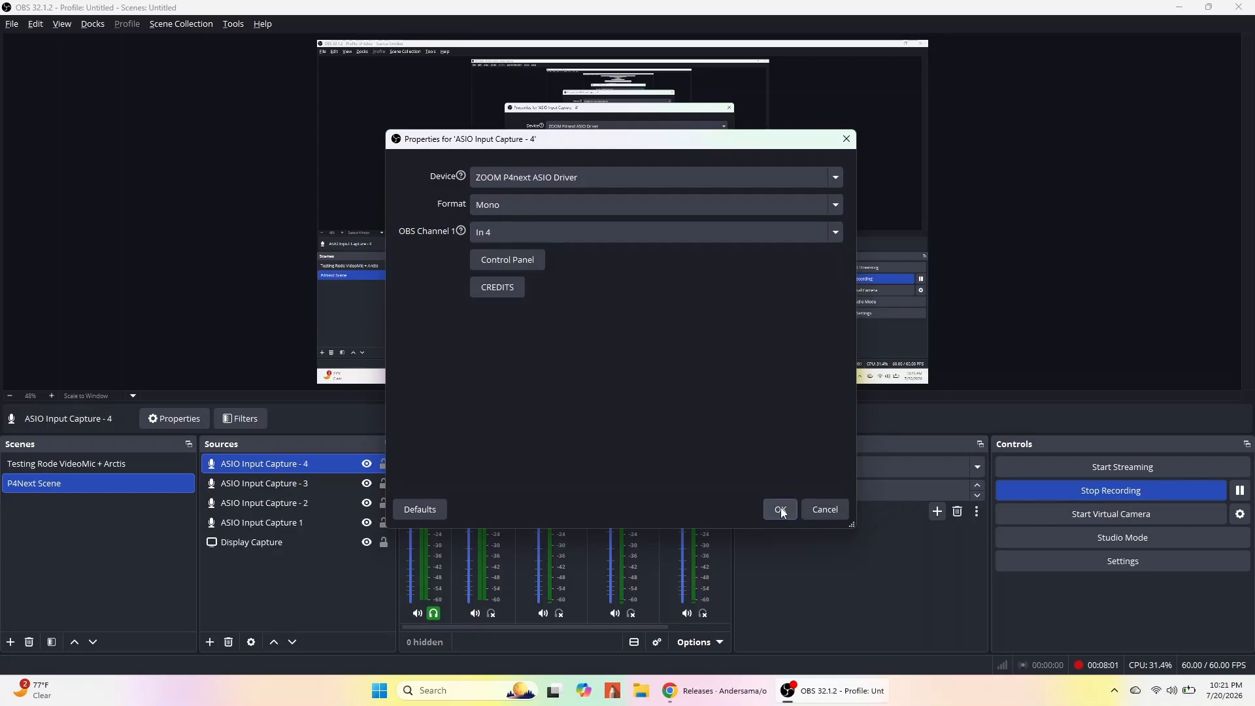
pyautogui.click(781, 509)
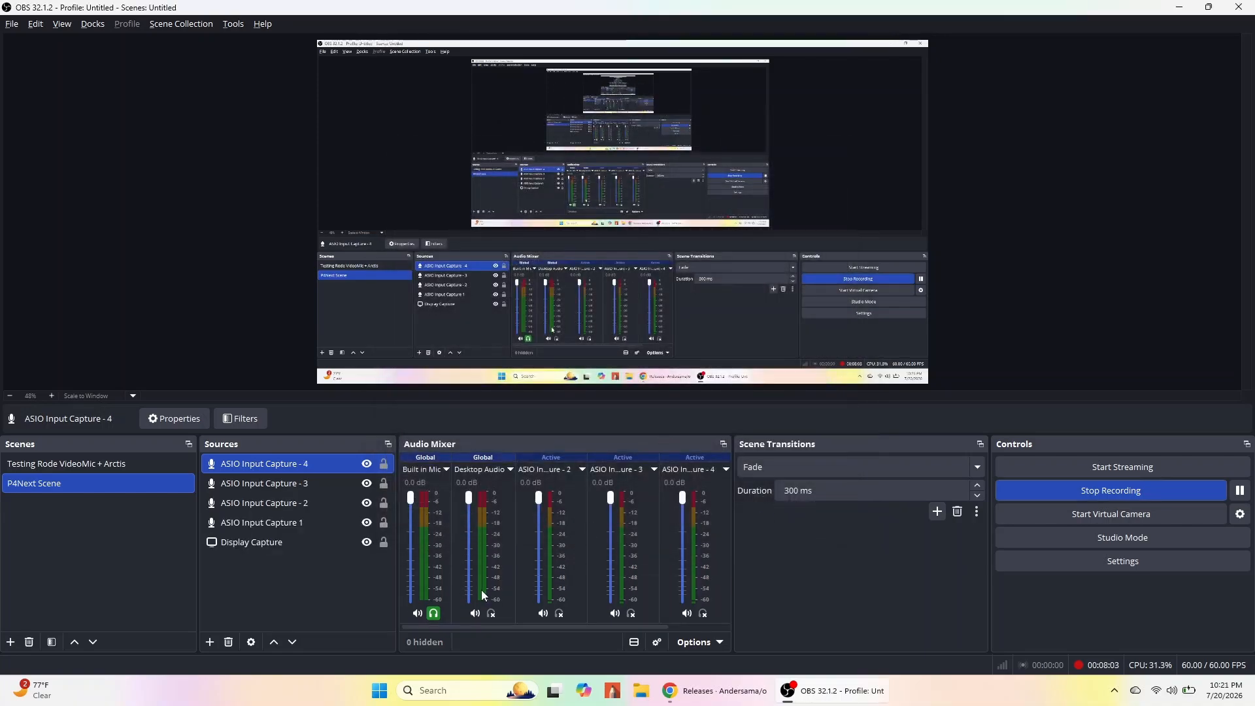